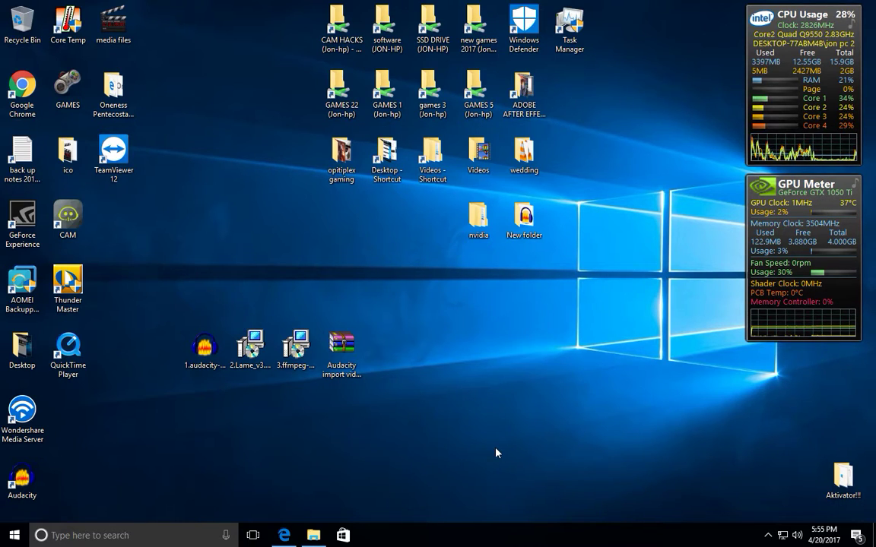
# Step: Check the LAME and Audacity download pages in the browser, then return to the desktop
pyautogui.click(283, 535)
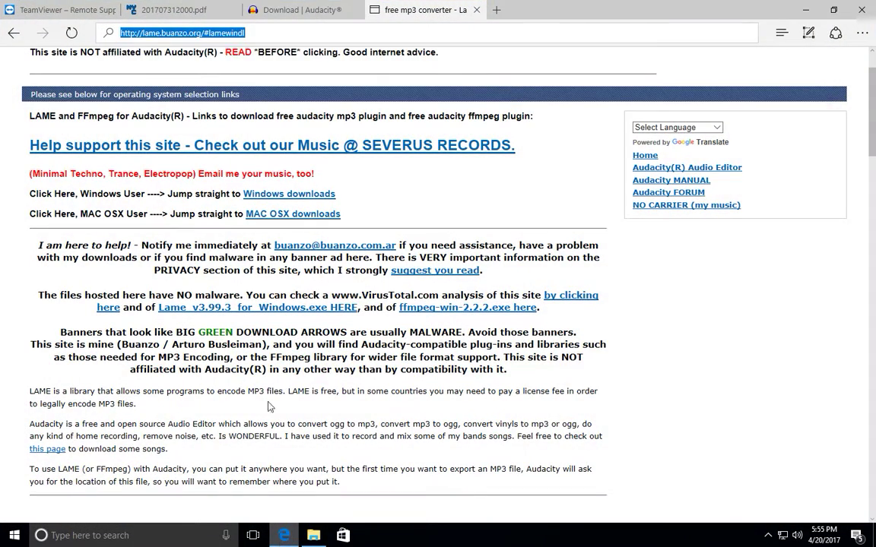
pyautogui.click(302, 10)
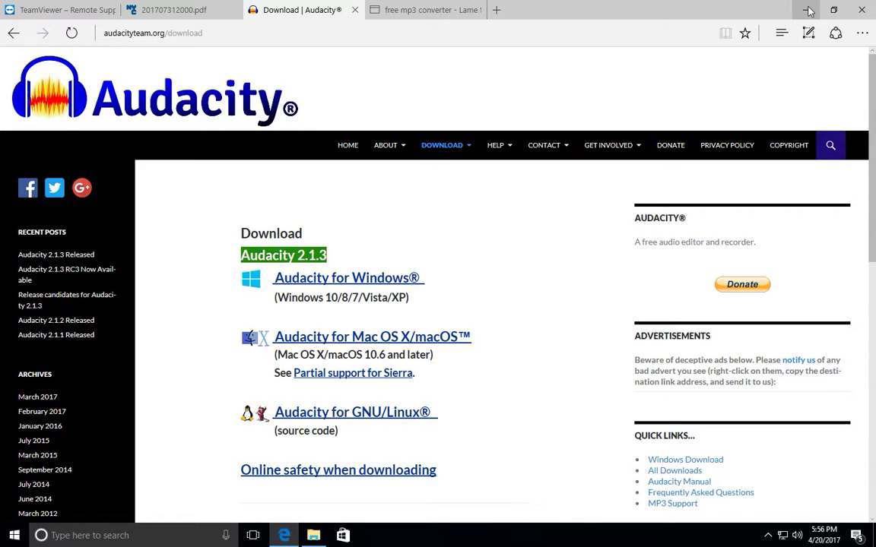
pyautogui.click(808, 10)
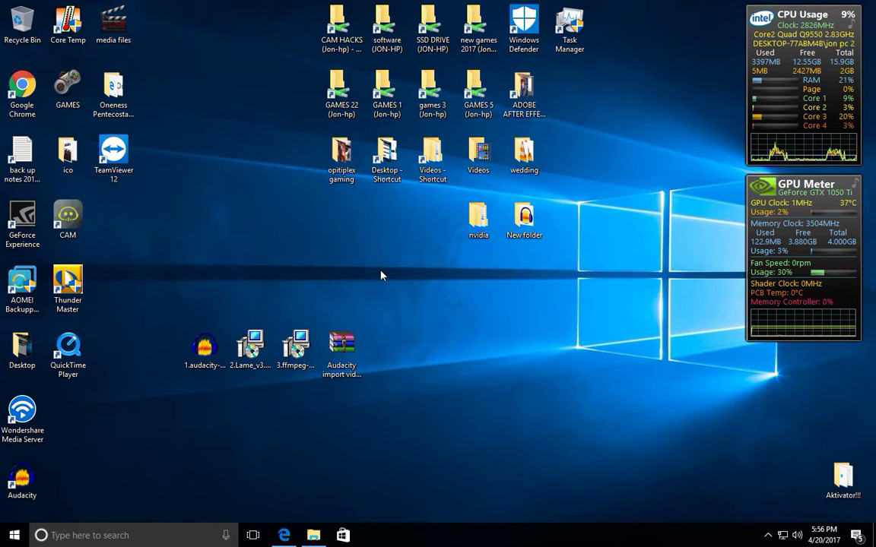
# Step: Select the LAME and FFmpeg installers, move the Audacity shortcut below them, and launch Audacity
pyautogui.click(266, 351)
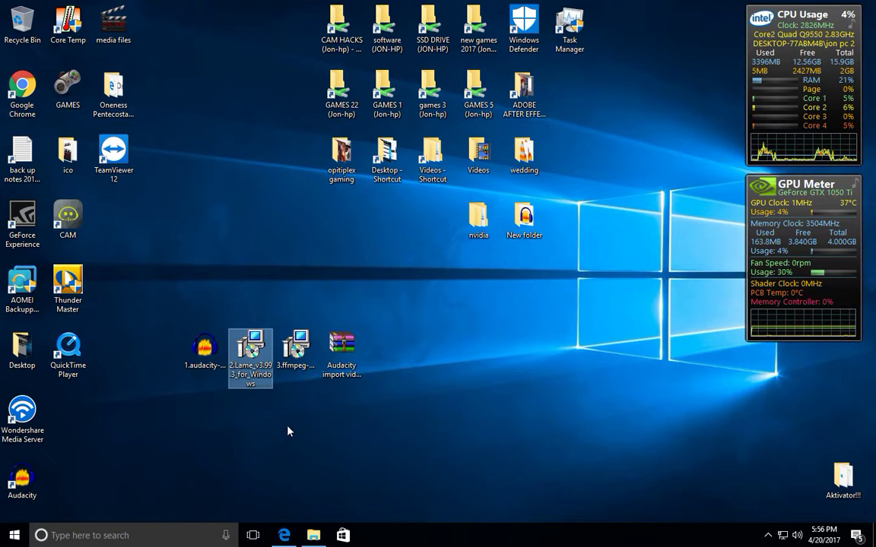
pyautogui.click(310, 354)
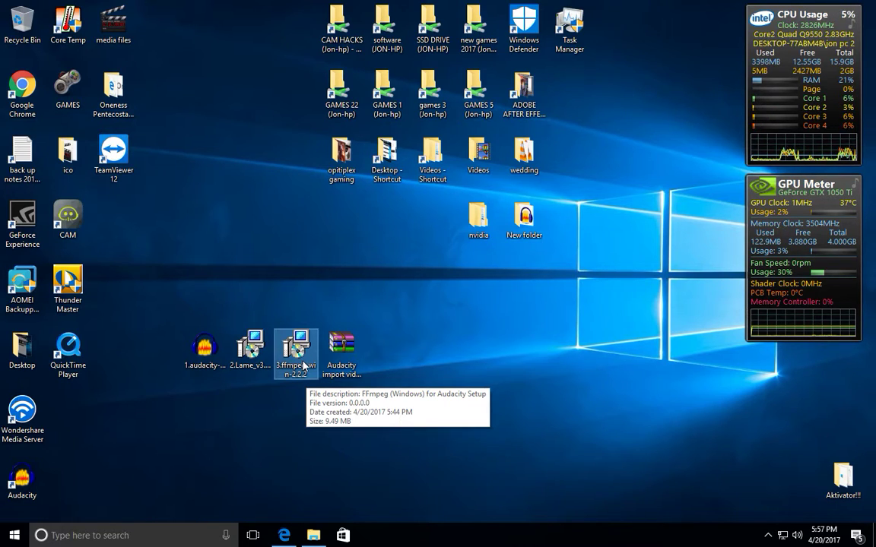
pyautogui.click(252, 371)
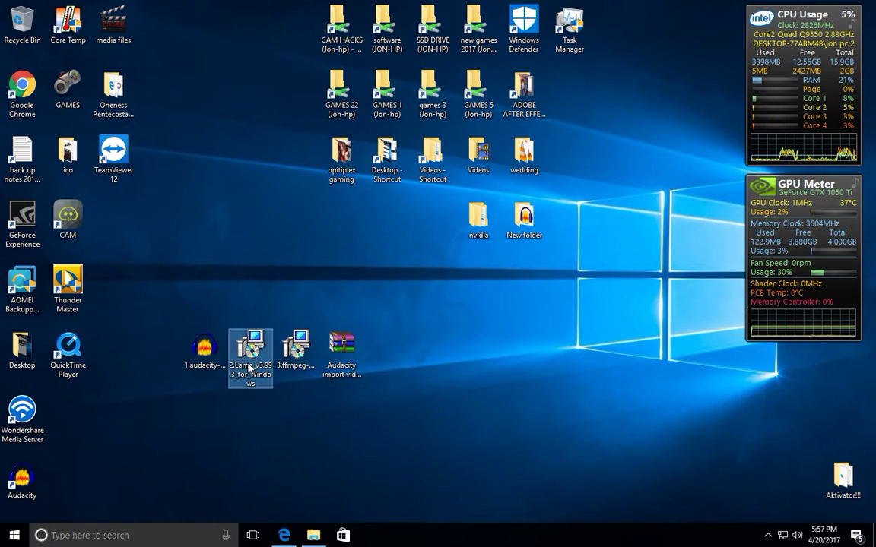
pyautogui.click(294, 363)
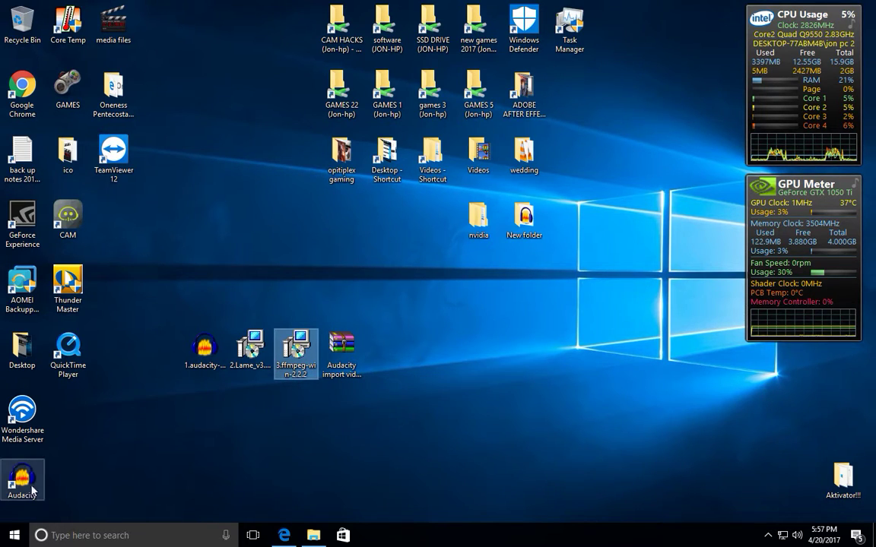
pyautogui.moveTo(32, 491); pyautogui.dragTo(153, 441)
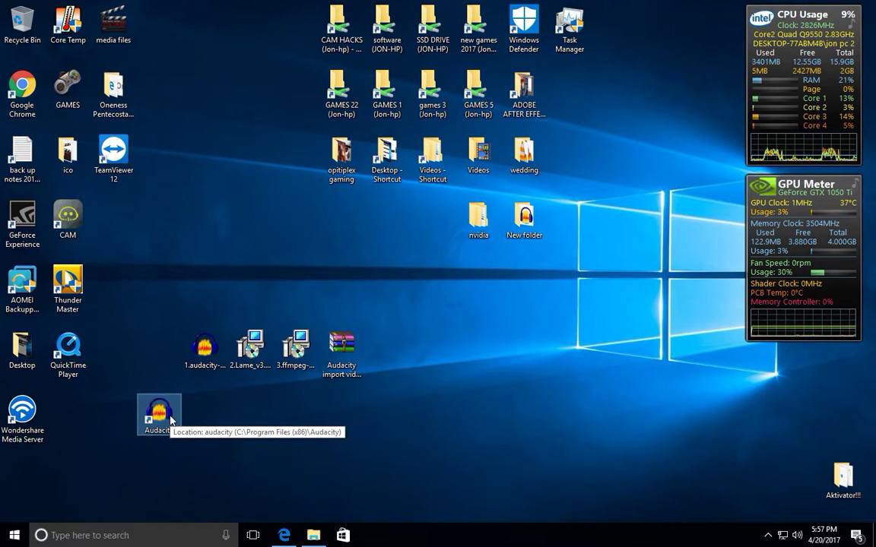
pyautogui.doubleClick(171, 419)
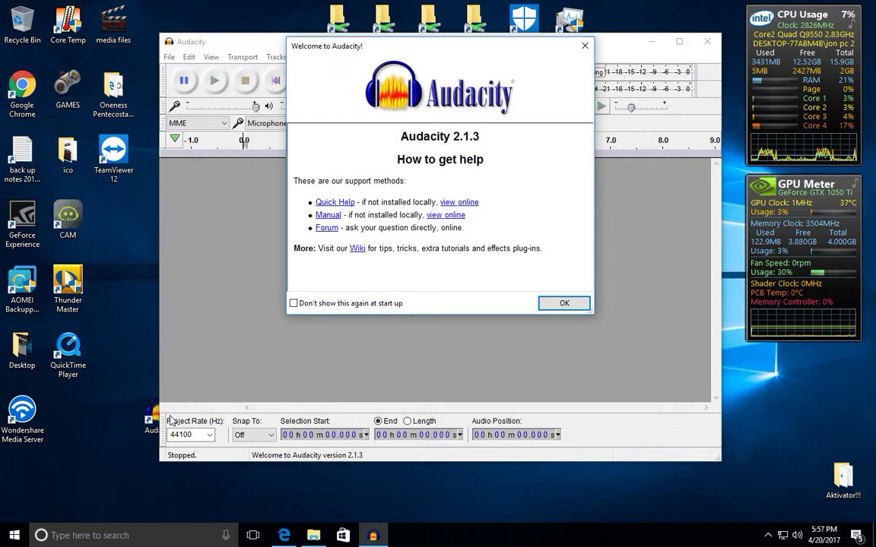
# Step: Tick 'Don't show this again at start up', close the welcome screen, and lower the Audacity window slightly
pyautogui.click(330, 304)
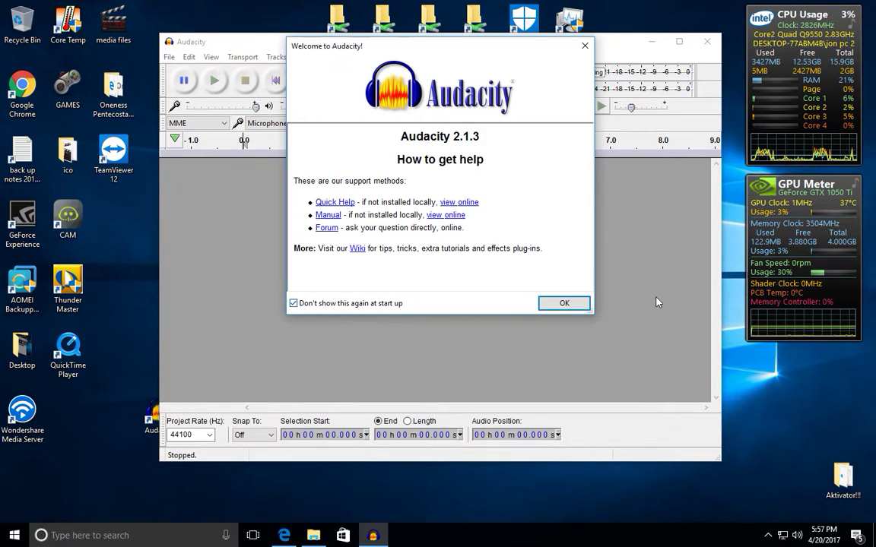
pyautogui.click(580, 307)
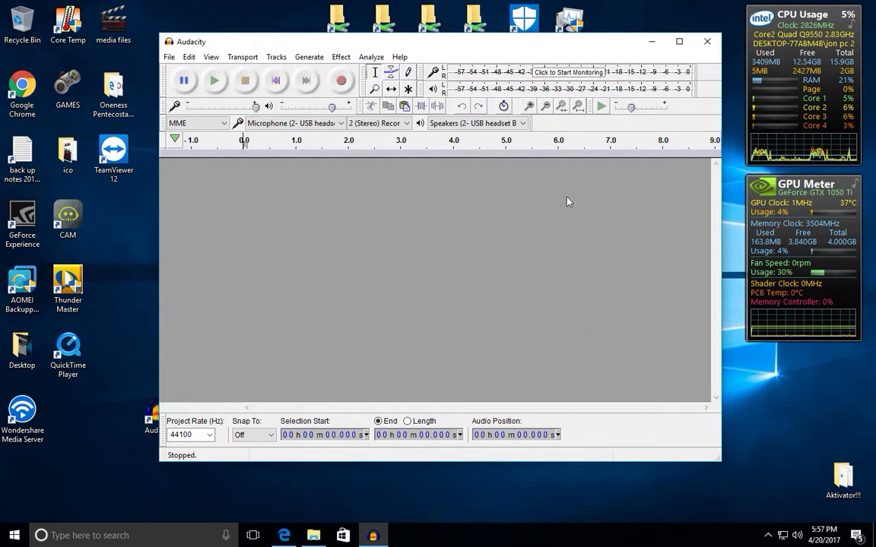
pyautogui.moveTo(542, 49); pyautogui.dragTo(540, 74)
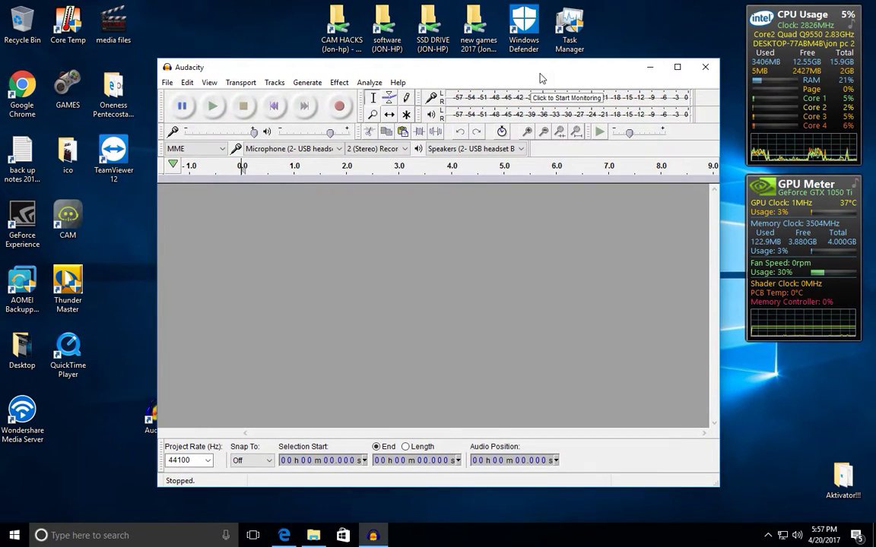
# Step: Drag IMG_8481 from the WINDOWS (M:) drive into Audacity as a mono track, then minimize Explorer
pyautogui.click(313, 535)
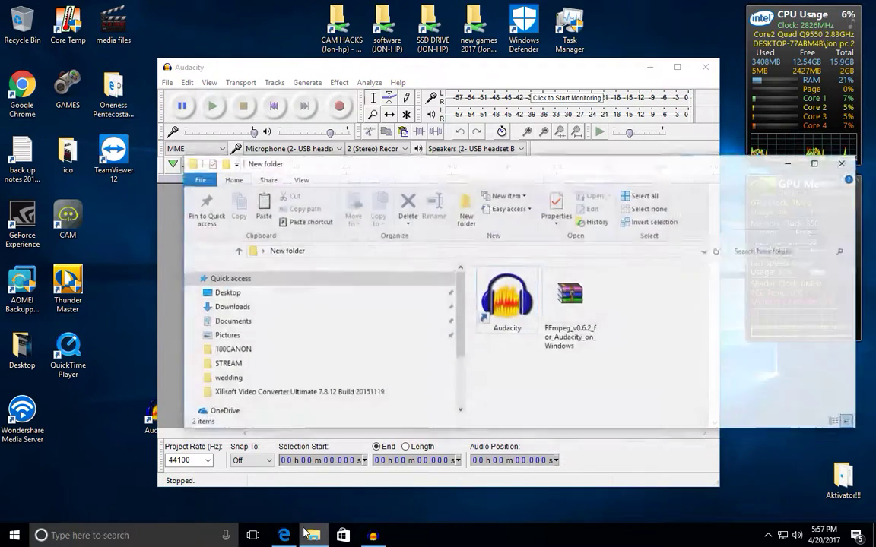
pyautogui.scroll(-3, 419, 290)
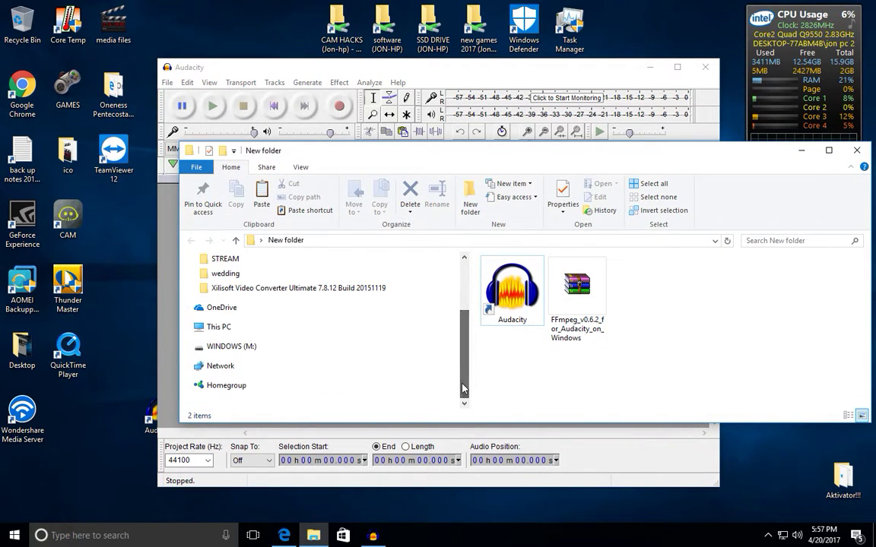
pyautogui.click(253, 349)
pyautogui.click(508, 342)
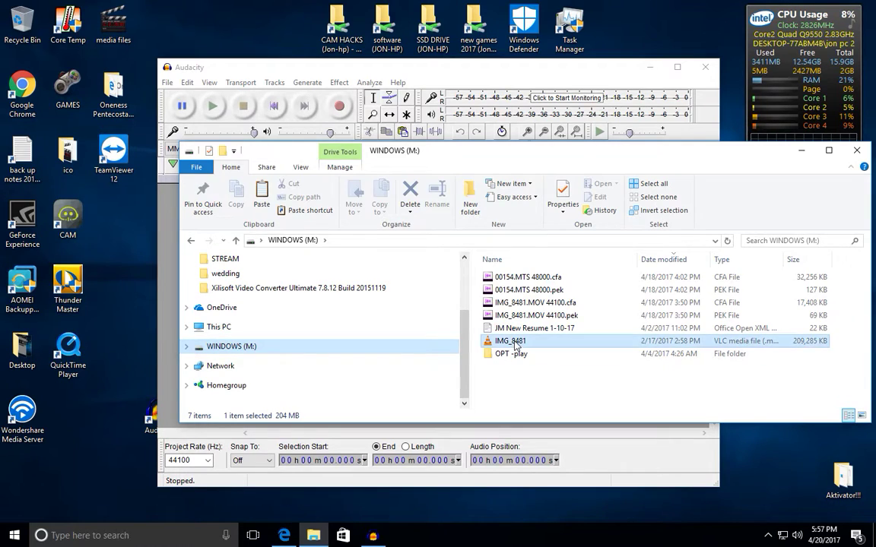
pyautogui.moveTo(632, 151); pyautogui.dragTo(448, 274)
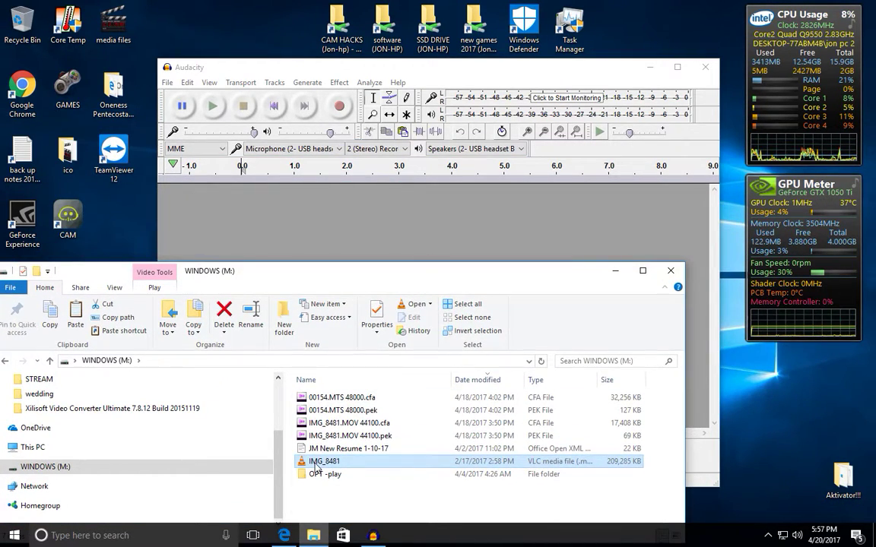
pyautogui.moveTo(312, 462); pyautogui.dragTo(435, 240)
pyautogui.click(615, 270)
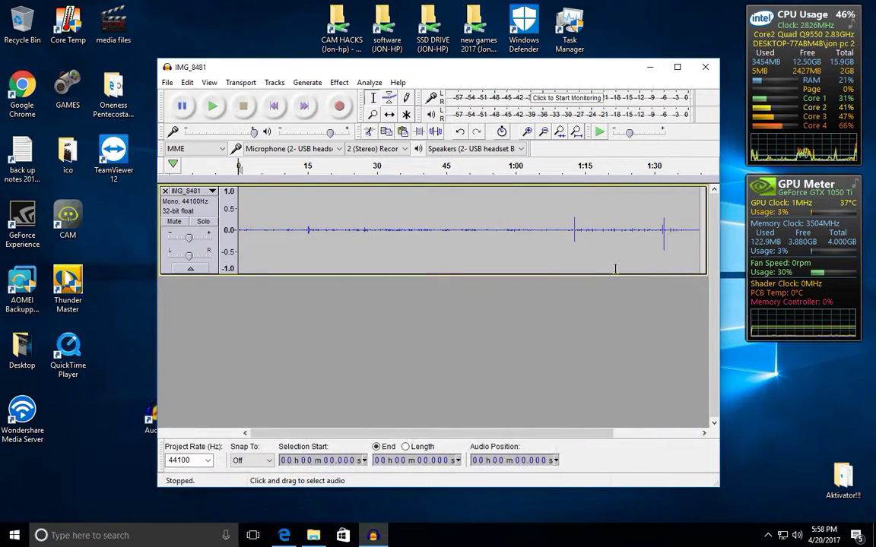
# Step: Switch the WINDOWS (M:) folder to Large icons, preview IMG_8481.MOV in VLC, then close VLC and Explorer
pyautogui.moveTo(372, 537)
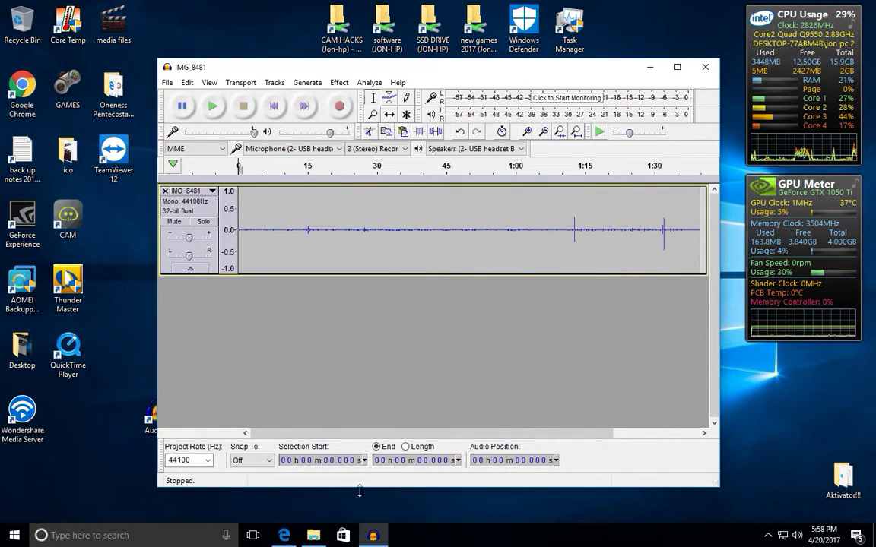
pyautogui.click(313, 535)
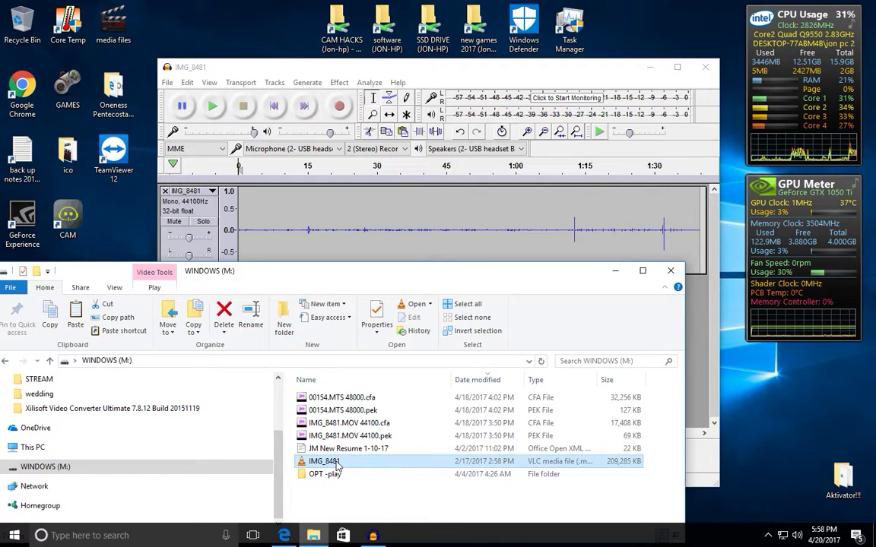
pyautogui.rightClick(333, 494)
pyautogui.moveTo(396, 343)
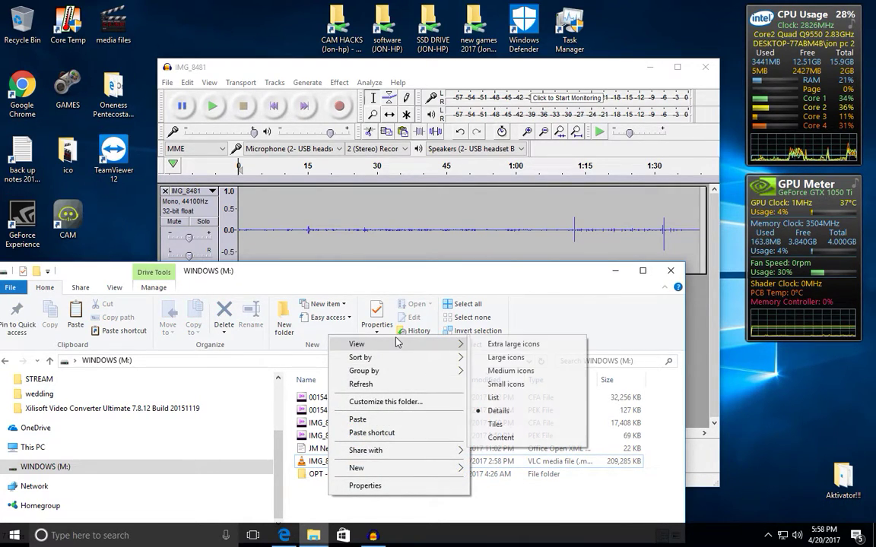
pyautogui.click(503, 357)
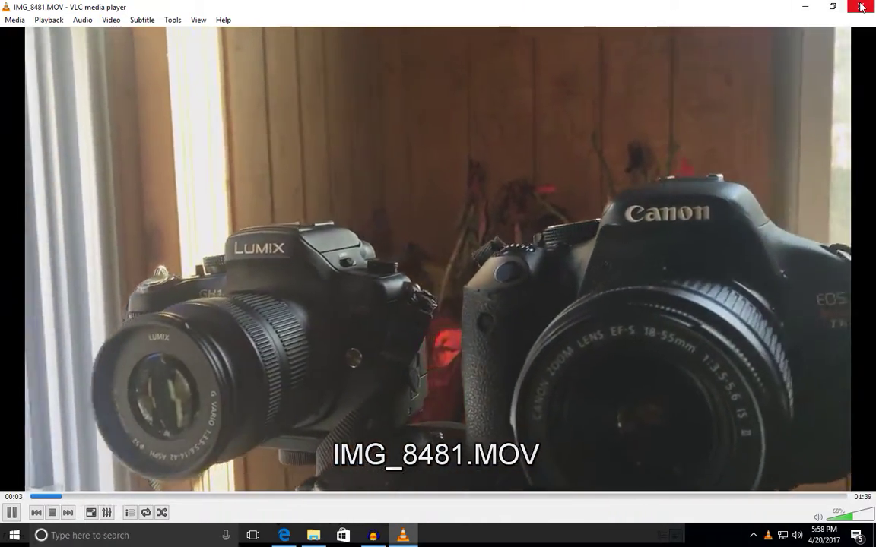
pyautogui.click(860, 6)
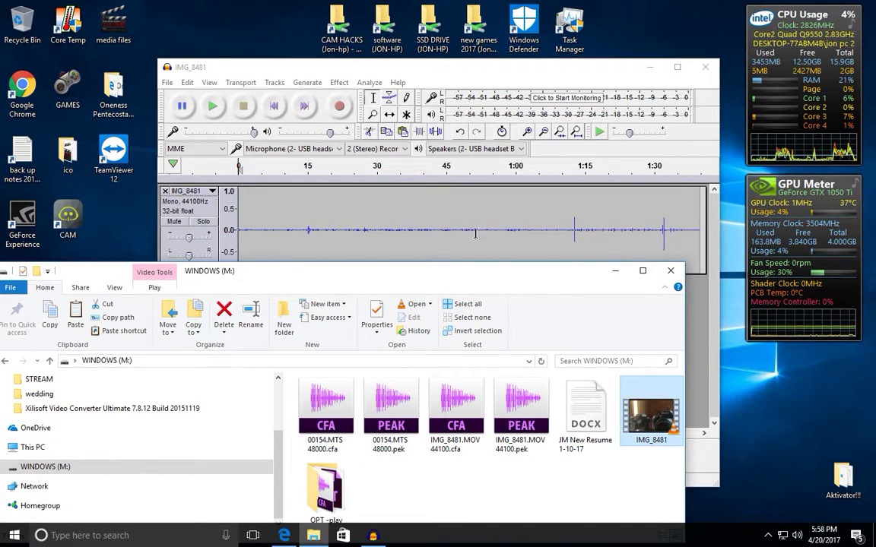
pyautogui.click(615, 270)
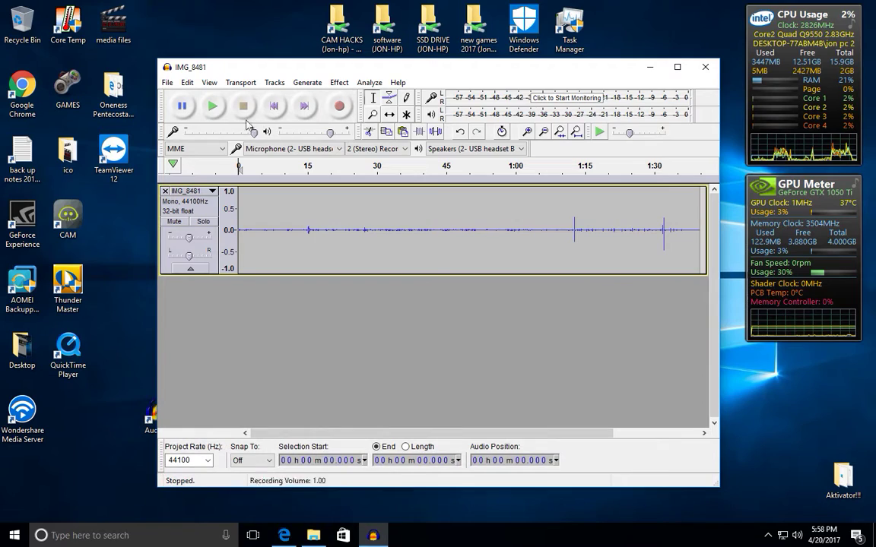
# Step: Play the IMG_8481 track, then quick-play a short region near its start from the timeline ruler
pyautogui.click(213, 106)
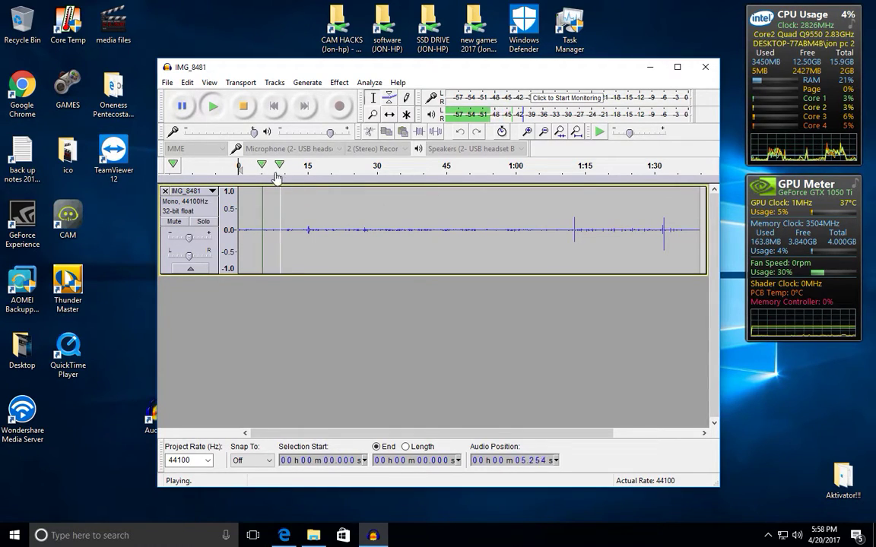
pyautogui.moveTo(273, 166); pyautogui.dragTo(325, 172)
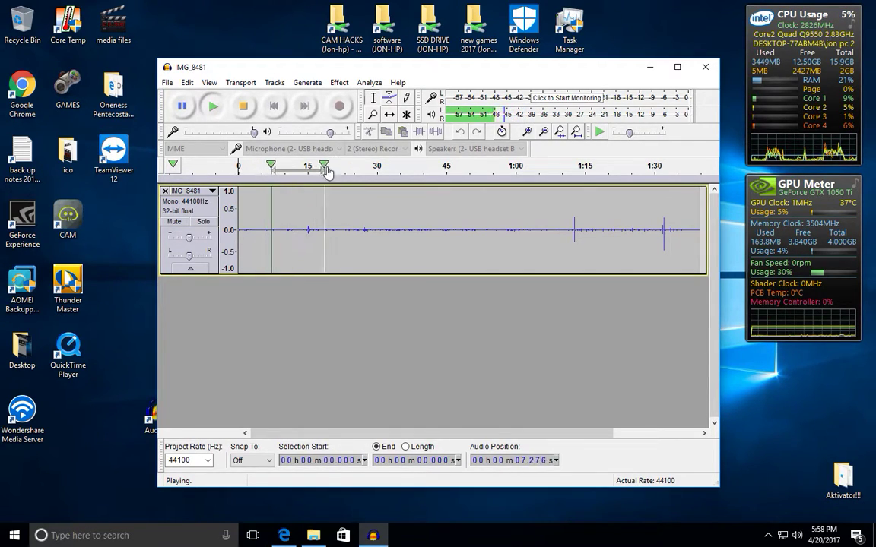
# Step: Stop playback and close the IMG_8481 project, choosing No to saving changes
pyautogui.click(246, 105)
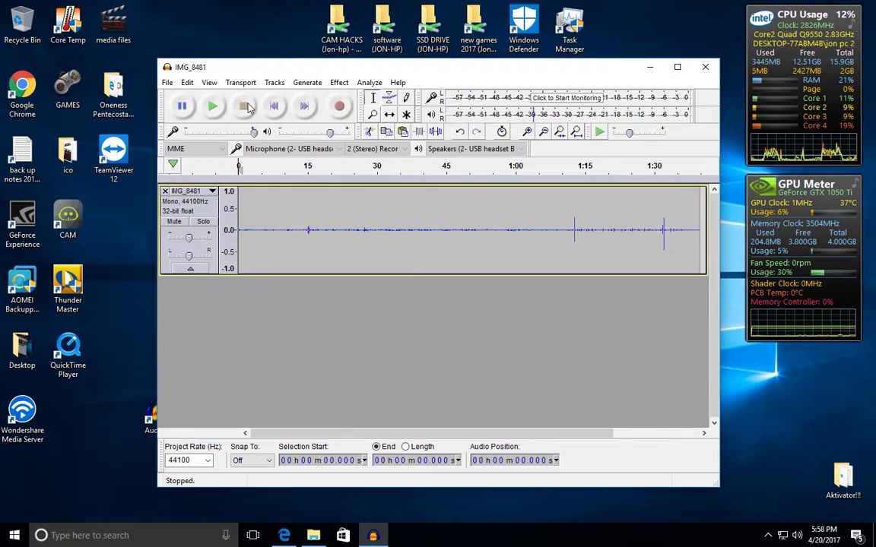
pyautogui.click(704, 69)
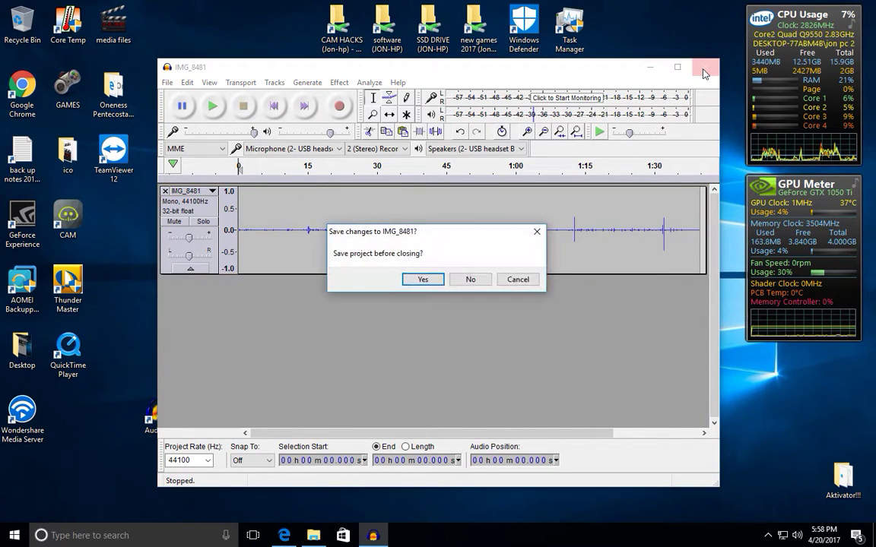
pyautogui.click(470, 280)
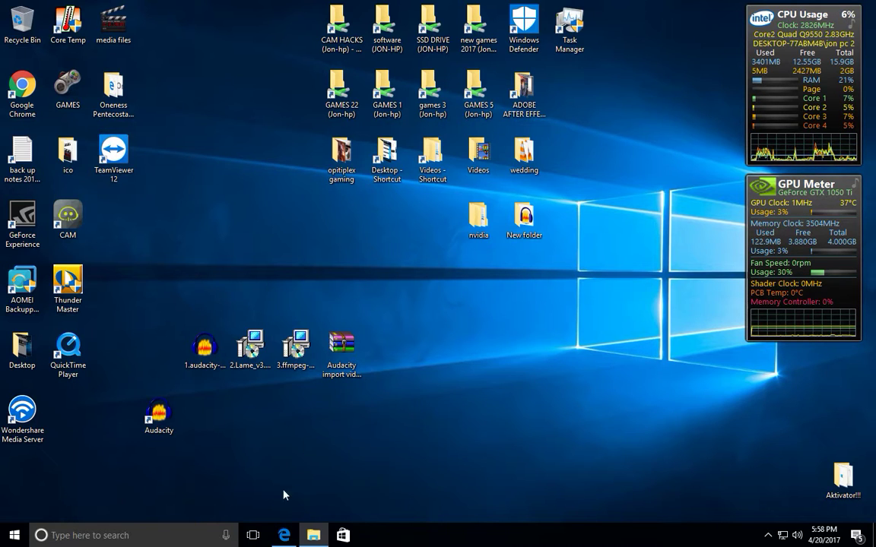
# Step: Briefly show the Audacity download page, then open and close the Audacity import video setup 2017 archive
pyautogui.click(281, 536)
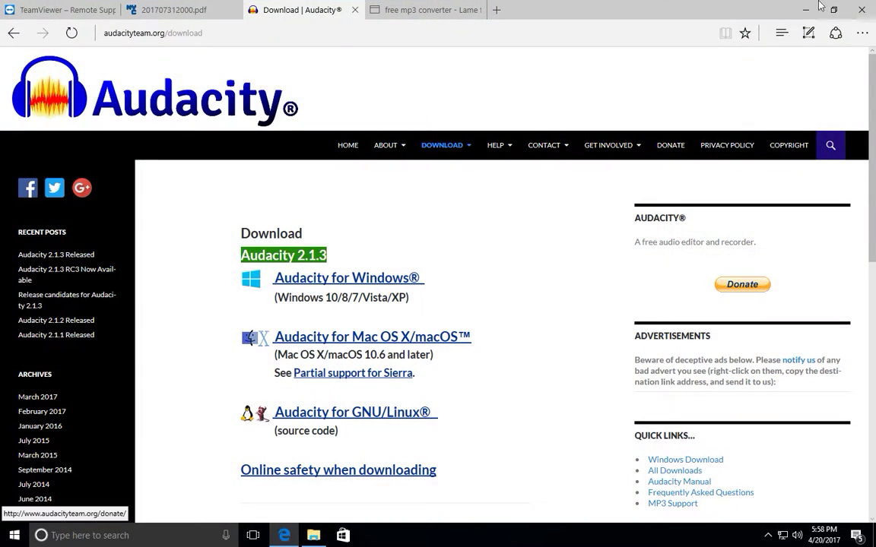
pyautogui.click(809, 7)
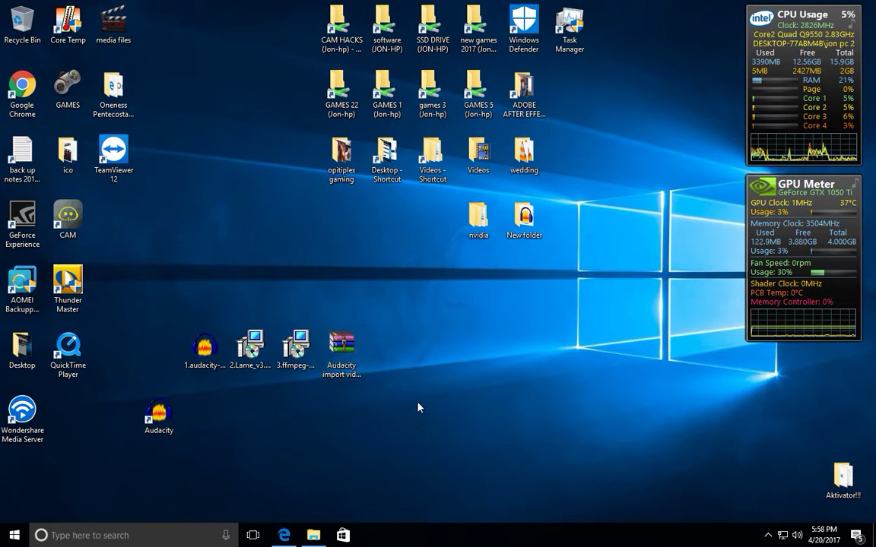
pyautogui.doubleClick(358, 362)
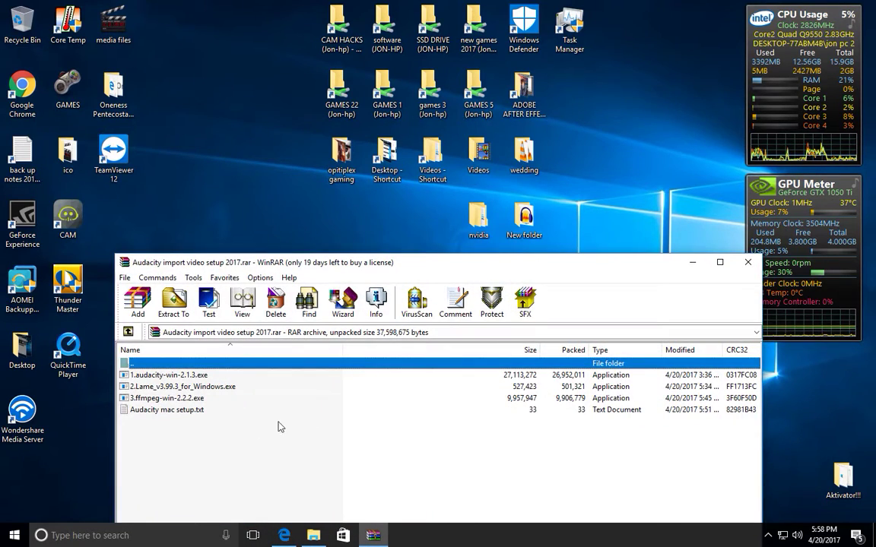
pyautogui.click(752, 266)
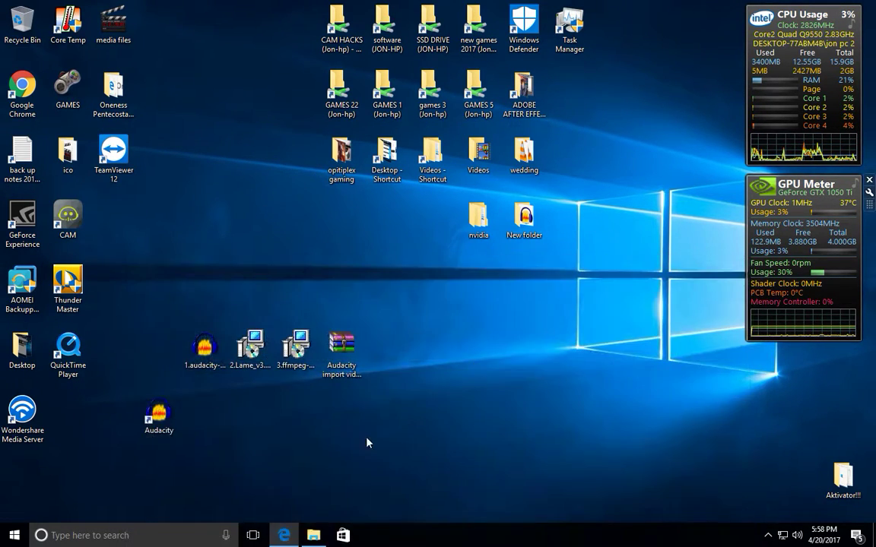
# Step: On the lame.buanzo.org tab, highlight the Mac OSX heading and its download instructions and links
pyautogui.click(287, 535)
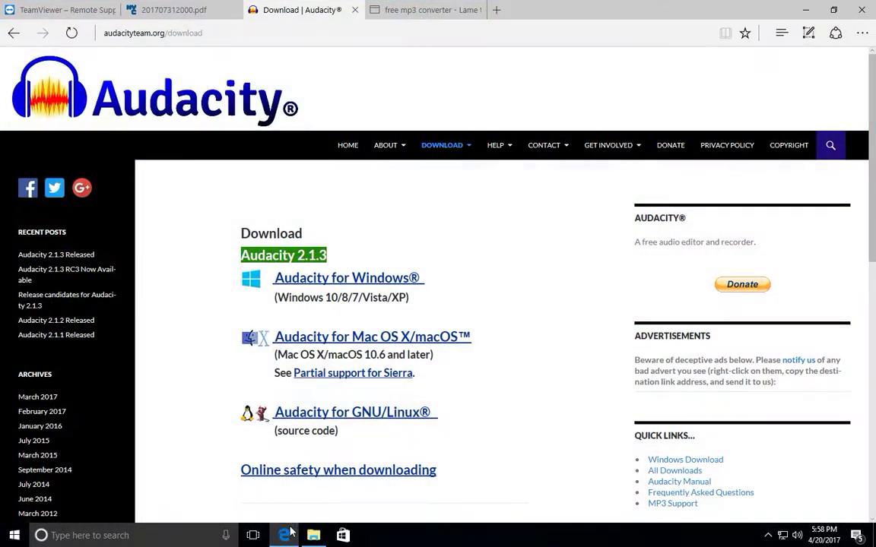
pyautogui.click(422, 10)
pyautogui.scroll(-6, 336, 415)
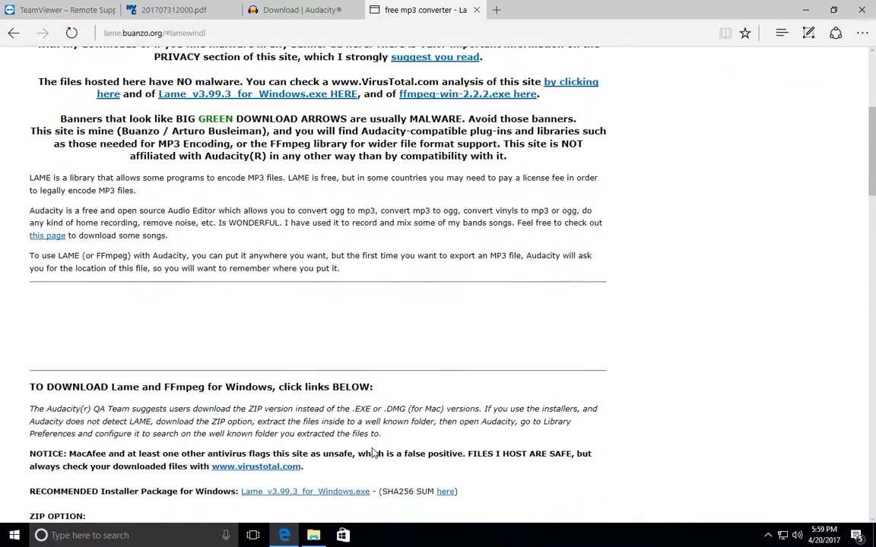
pyautogui.scroll(6, 373, 449)
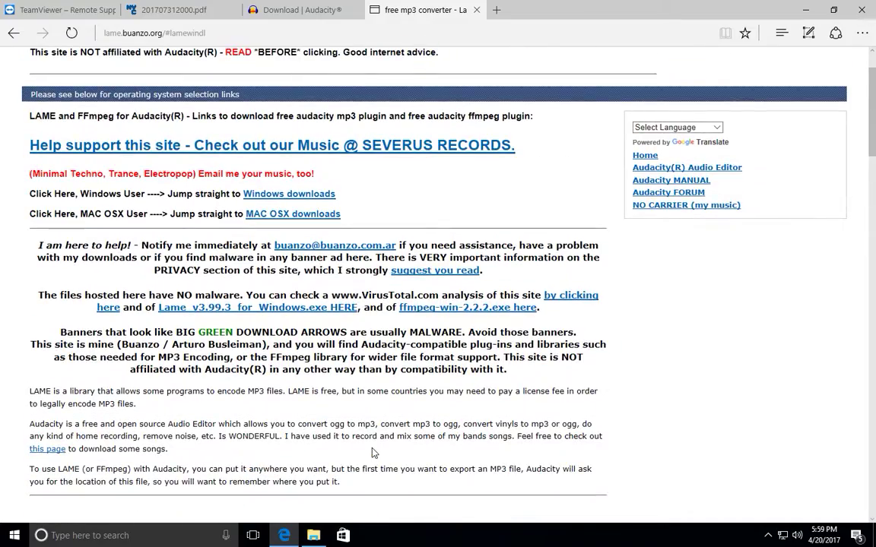
pyautogui.scroll(-8, 328, 297)
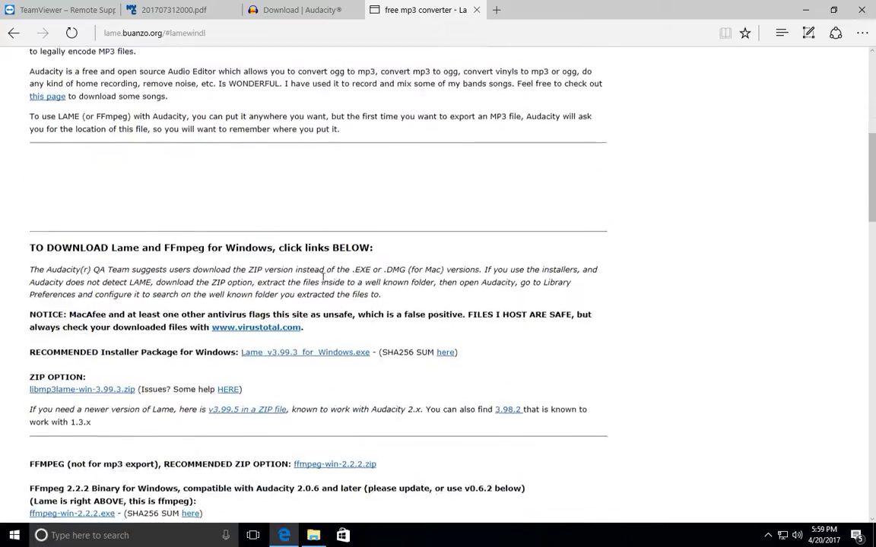
pyautogui.scroll(-5, 328, 298)
pyautogui.scroll(3, 328, 297)
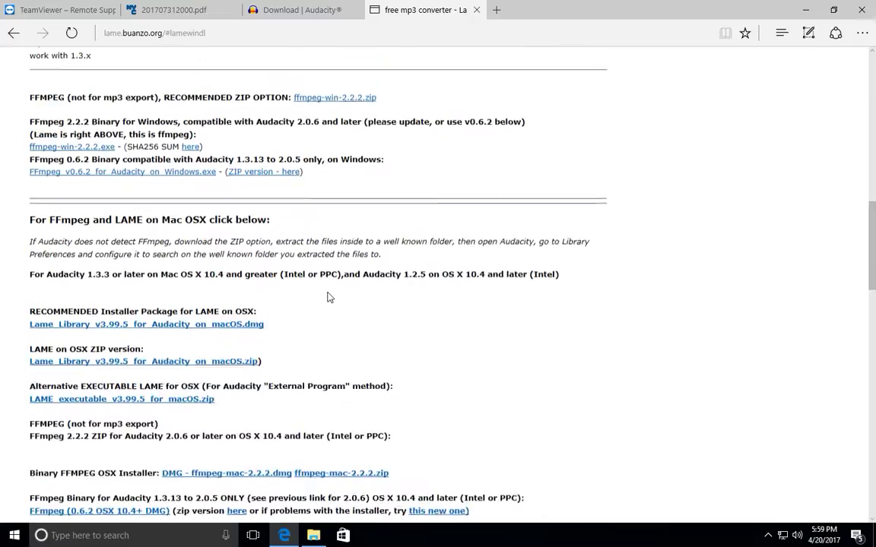
pyautogui.moveTo(30, 228); pyautogui.dragTo(253, 232)
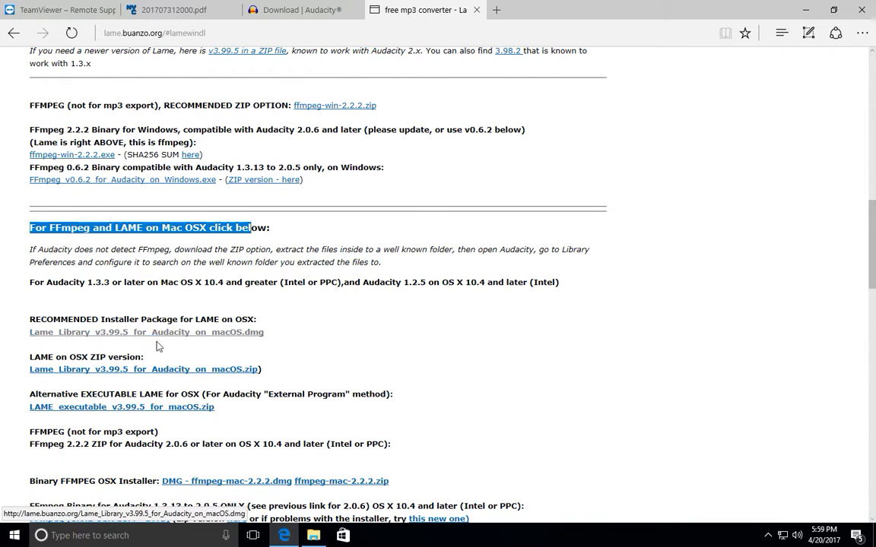
pyautogui.scroll(-2, 238, 387)
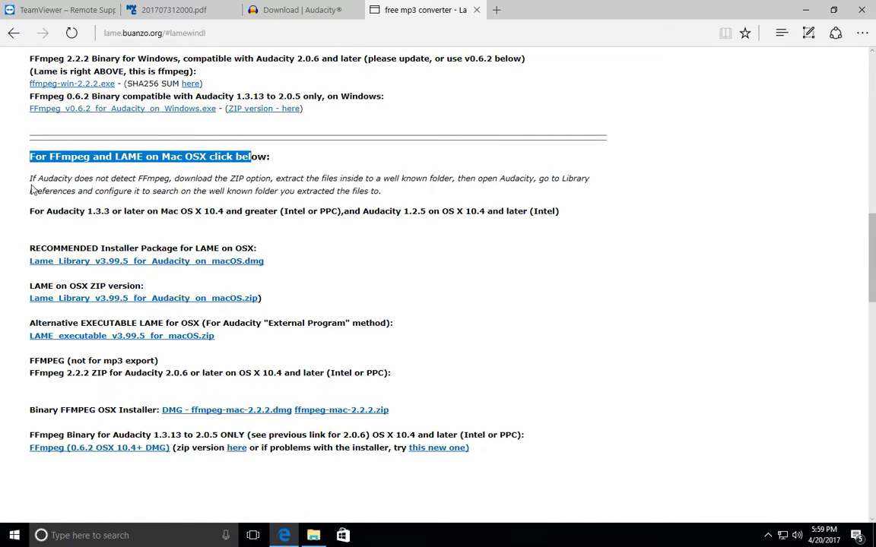
pyautogui.moveTo(30, 178); pyautogui.dragTo(613, 450)
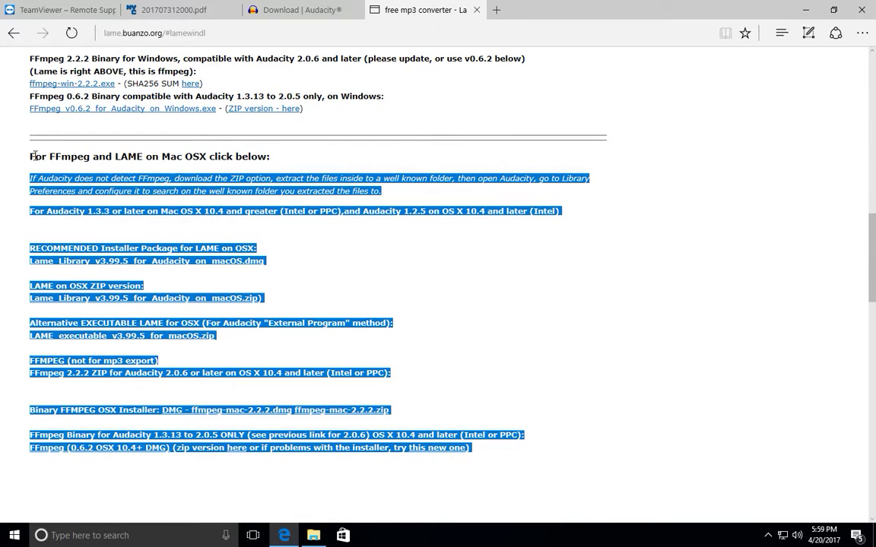
pyautogui.moveTo(29, 157); pyautogui.dragTo(275, 162)
# Step: Highlight the Windows download section, then re-highlight the Mac OSX links before minimizing Edge
pyautogui.scroll(4, 524, 294)
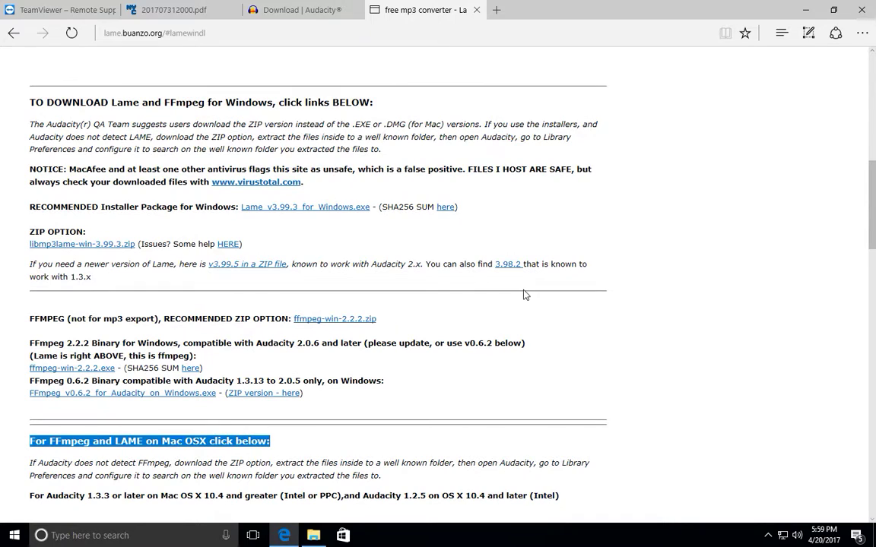
pyautogui.moveTo(29, 102); pyautogui.dragTo(463, 393)
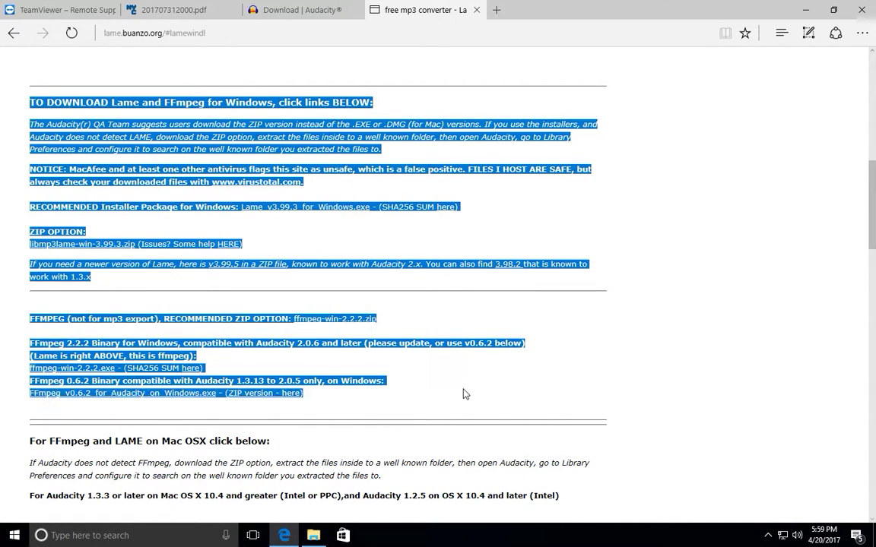
pyautogui.click(802, 6)
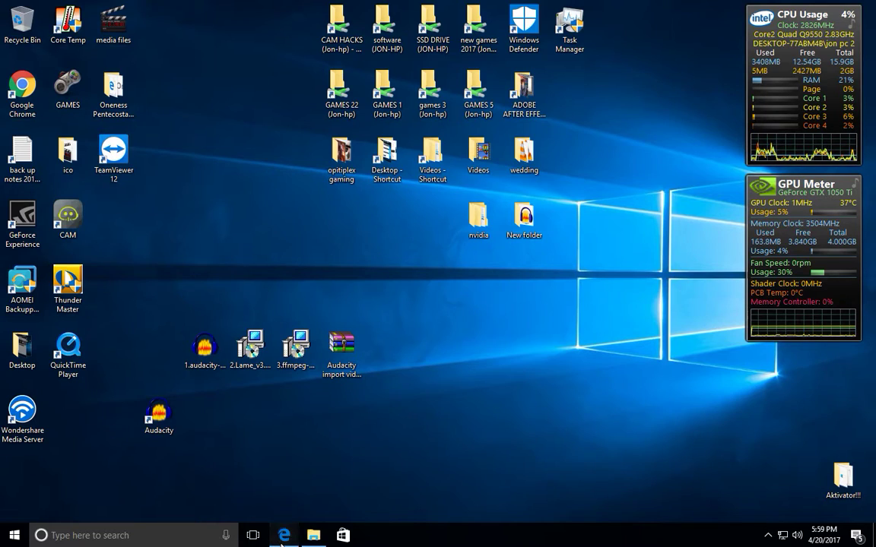
pyautogui.hotkey('alt', 'Tab')
pyautogui.scroll(-5, 310, 412)
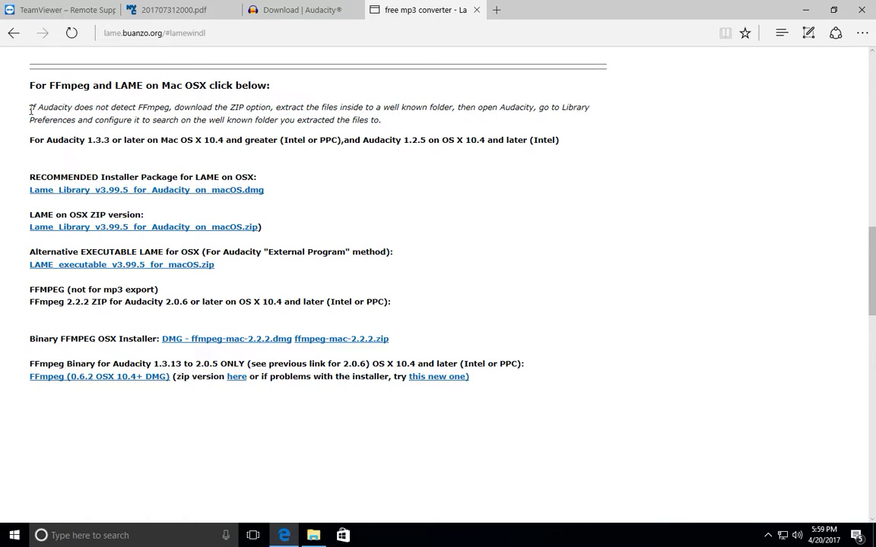
pyautogui.moveTo(31, 111); pyautogui.dragTo(456, 408)
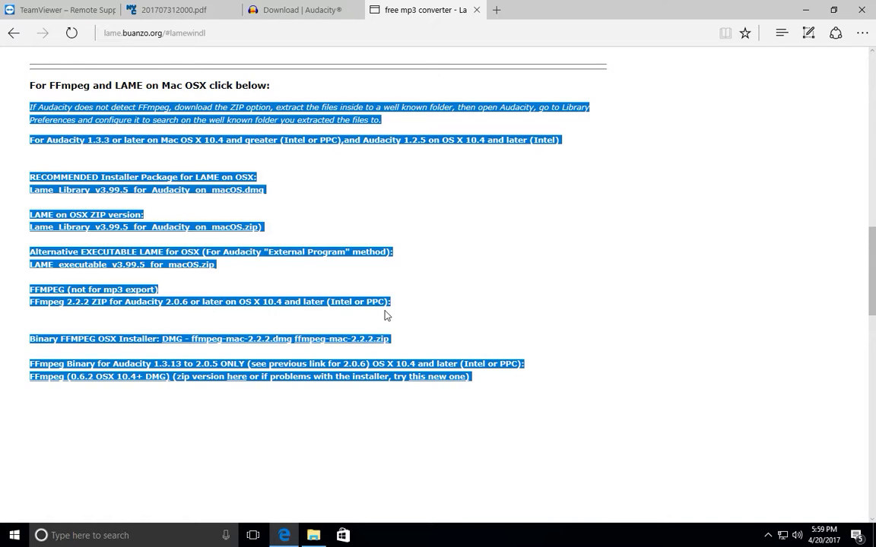
pyautogui.scroll(2, 384, 315)
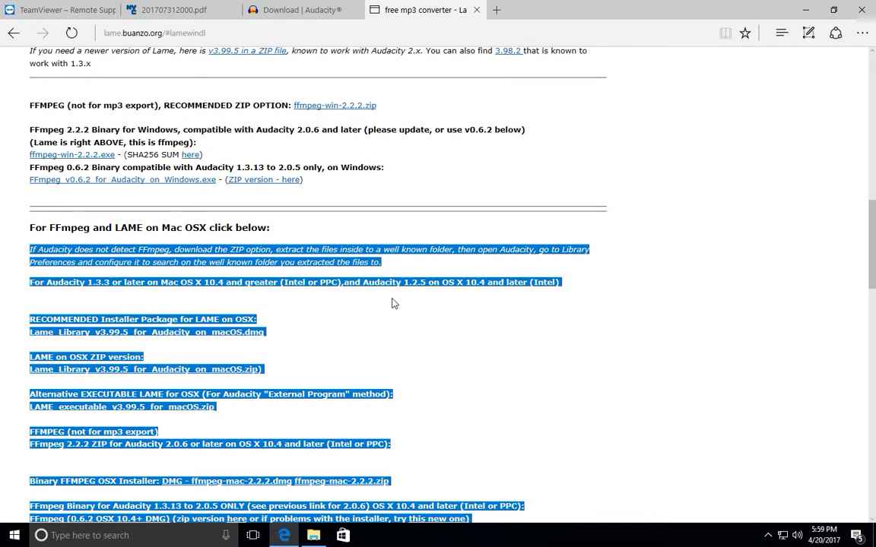
pyautogui.click(806, 10)
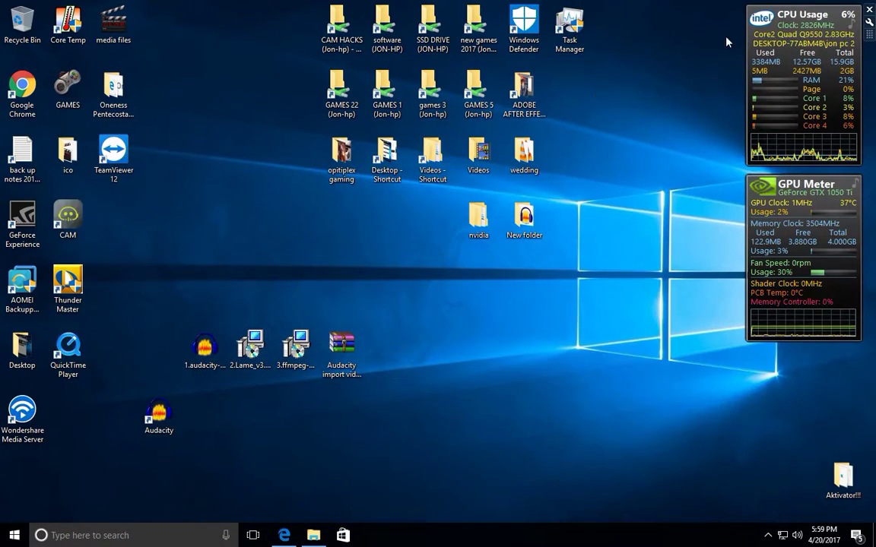
pyautogui.doubleClick(346, 364)
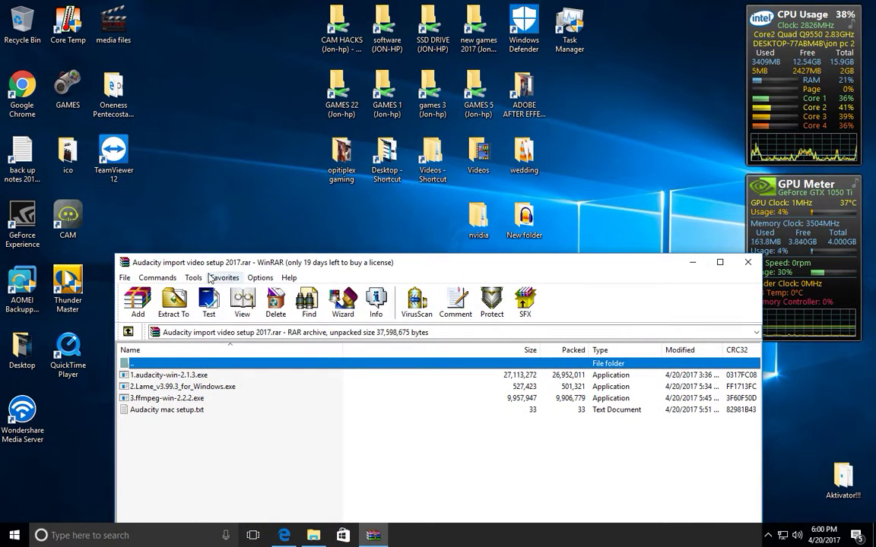
pyautogui.moveTo(212, 264); pyautogui.dragTo(219, 112)
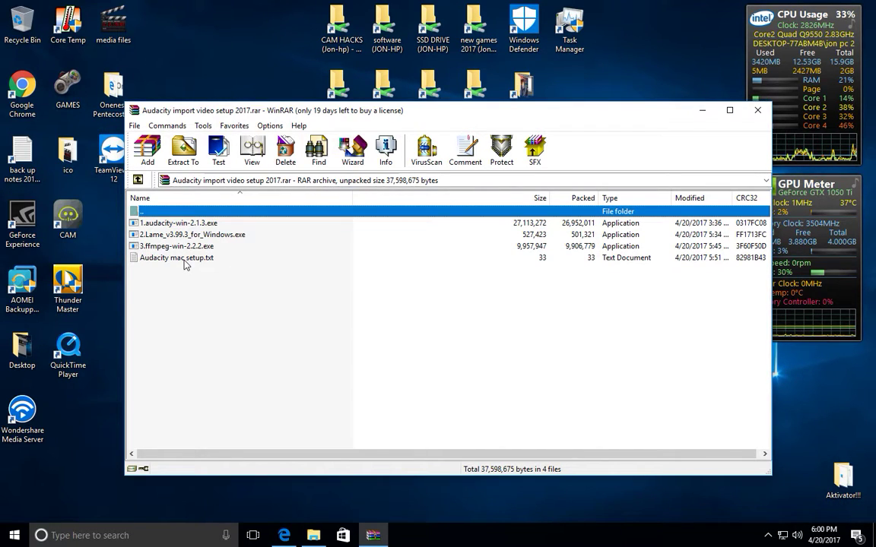
pyautogui.click(757, 111)
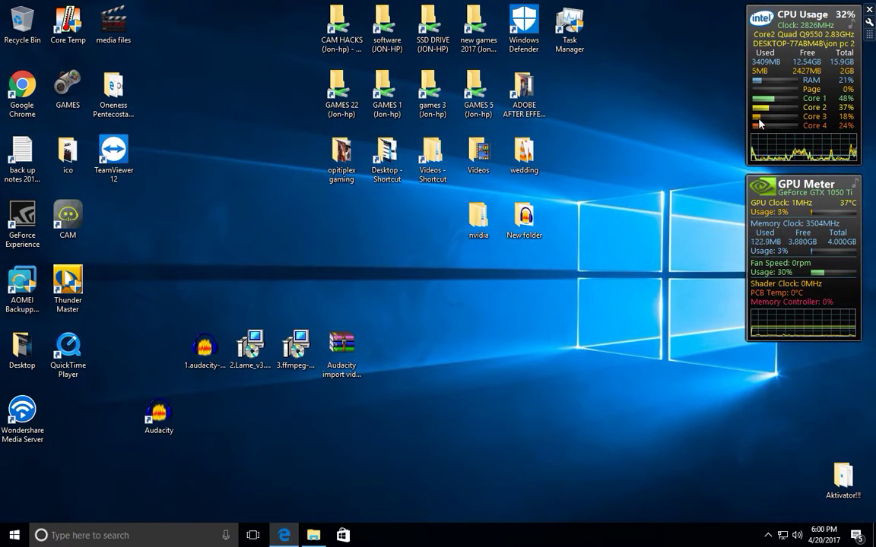